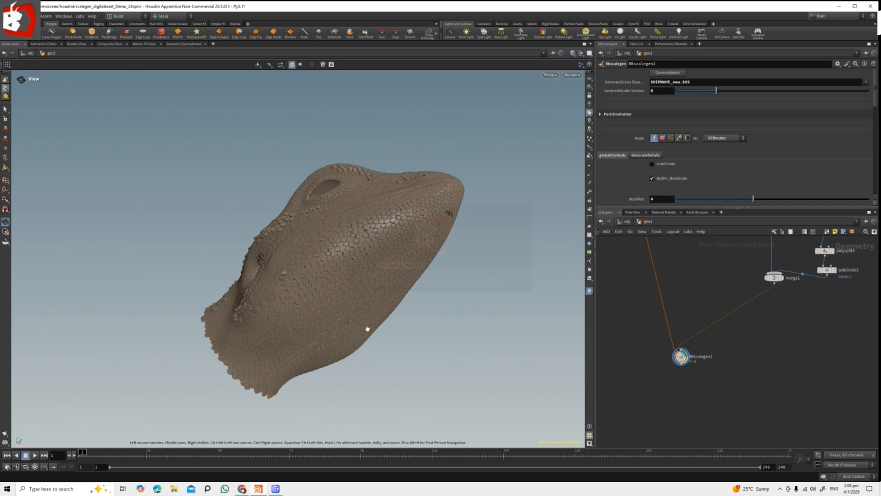
Display the subdivide2 node's output and examine the strip of belly scales from several angles
{"action": "middle_click_drag", "start_coordinate": [655, 357], "coordinate": [771, 345]}
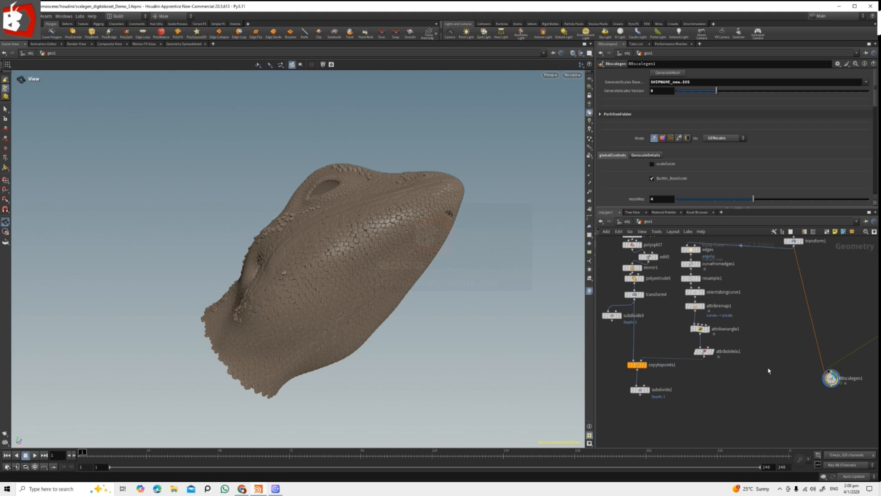
{"action": "left_click_drag", "start_coordinate": [505, 311], "coordinate": [507, 317]}
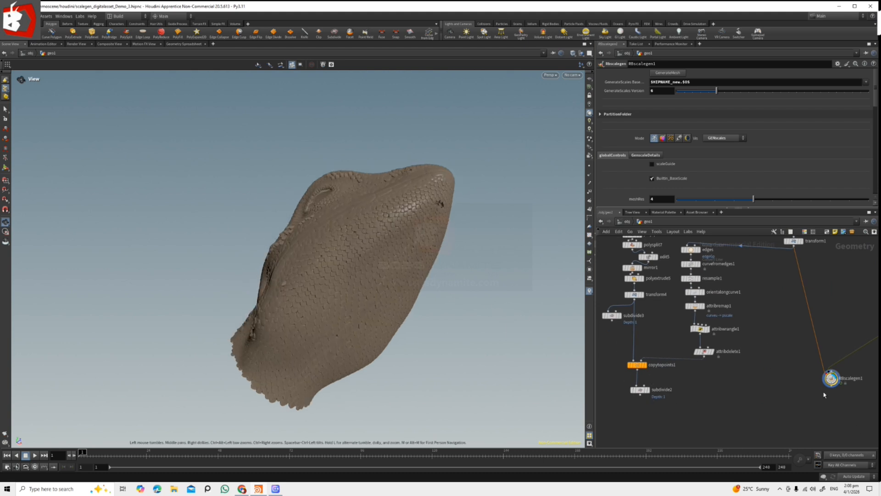
{"action": "scroll", "coordinate": [742, 384], "scroll_direction": "up", "scroll_amount": 3}
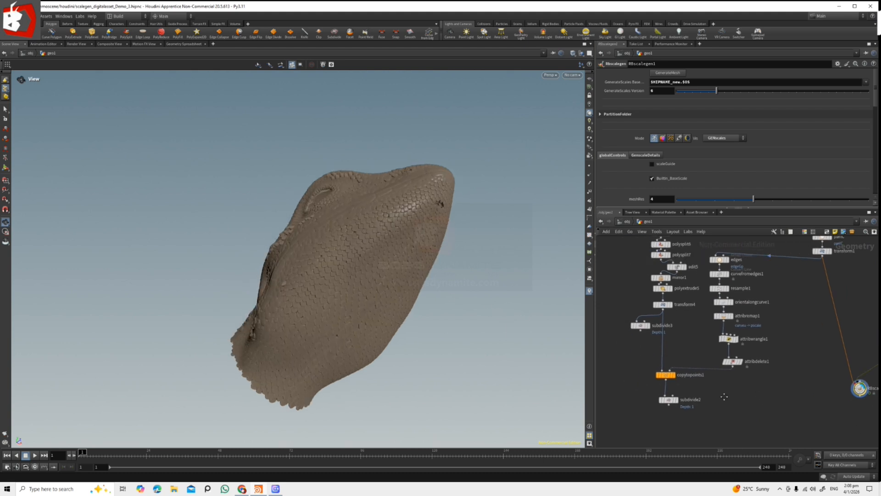
{"action": "left_click", "coordinate": [683, 403]}
{"action": "left_click_drag", "start_coordinate": [395, 312], "coordinate": [381, 177]}
{"action": "left_click_drag", "start_coordinate": [385, 281], "coordinate": [394, 288]}
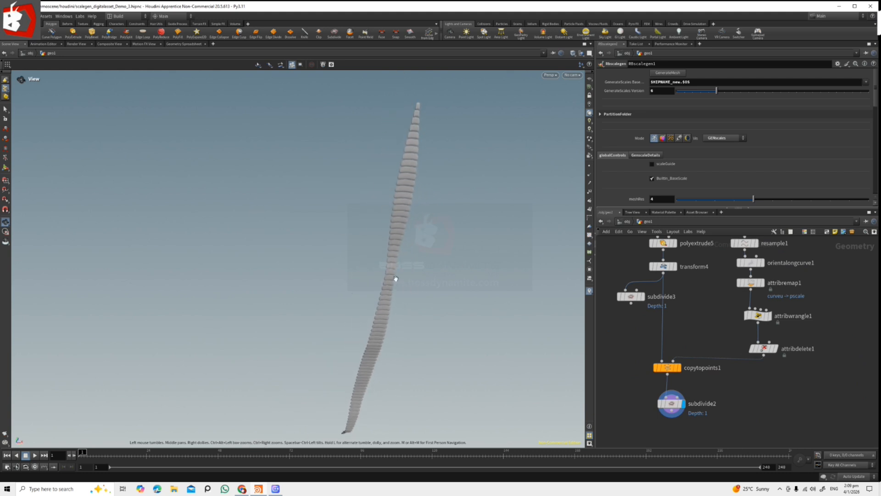
Display the RBscalegen1 node's generated scales on the creature mesh
{"action": "middle_click_drag", "start_coordinate": [805, 384], "coordinate": [720, 363]}
{"action": "scroll", "coordinate": [713, 362], "scroll_direction": "down", "scroll_amount": 3}
{"action": "scroll", "coordinate": [817, 365], "scroll_direction": "up", "scroll_amount": 4}
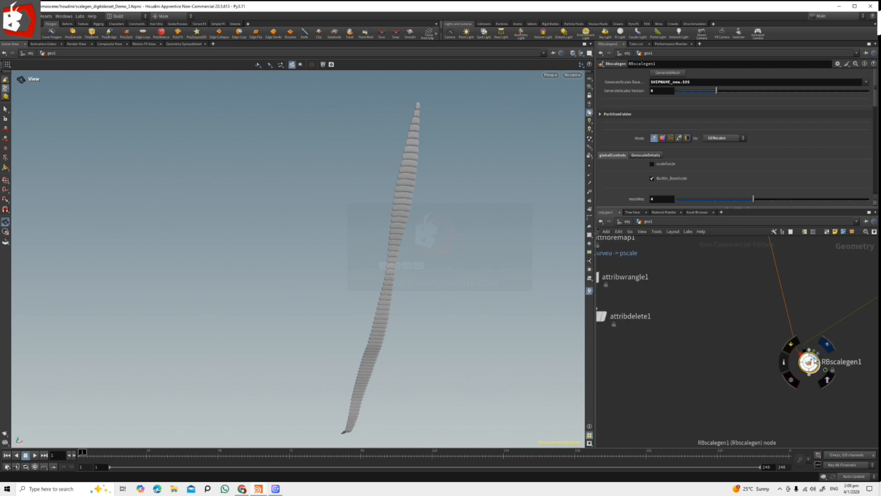
{"action": "left_click", "coordinate": [827, 353]}
{"action": "scroll", "coordinate": [742, 366], "scroll_direction": "down", "scroll_amount": 6}
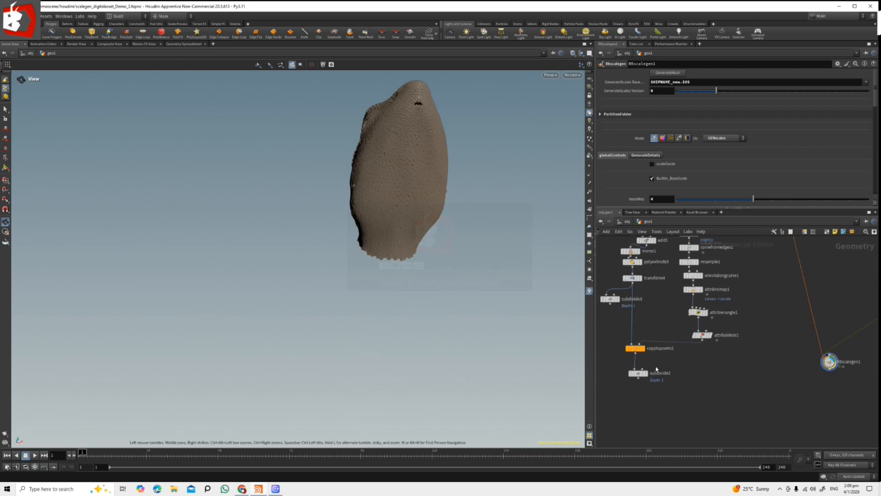
Show the subdivide2 belly scale strip together with the RBscalegen1 scales and compare how they overlap along the underside
{"action": "scroll", "coordinate": [627, 379], "scroll_direction": "up", "scroll_amount": 5}
{"action": "left_click", "coordinate": [639, 379]}
{"action": "middle_click_drag", "start_coordinate": [775, 357], "coordinate": [642, 352]}
{"action": "left_click", "coordinate": [840, 369]}
{"action": "right_click_drag", "start_coordinate": [480, 262], "coordinate": [492, 212]}
{"action": "middle_click_drag", "start_coordinate": [413, 243], "coordinate": [394, 287]}
{"action": "left_click_drag", "start_coordinate": [420, 207], "coordinate": [441, 237]}
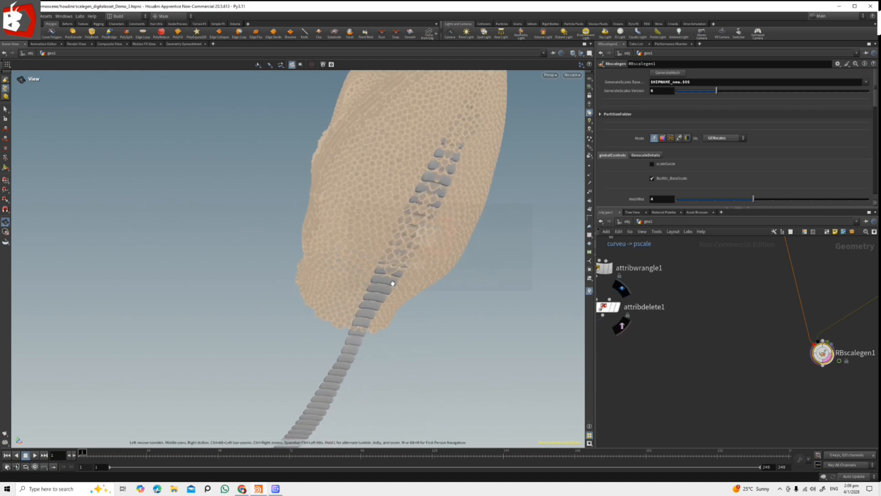
{"action": "left_click_drag", "start_coordinate": [513, 331], "coordinate": [290, 341]}
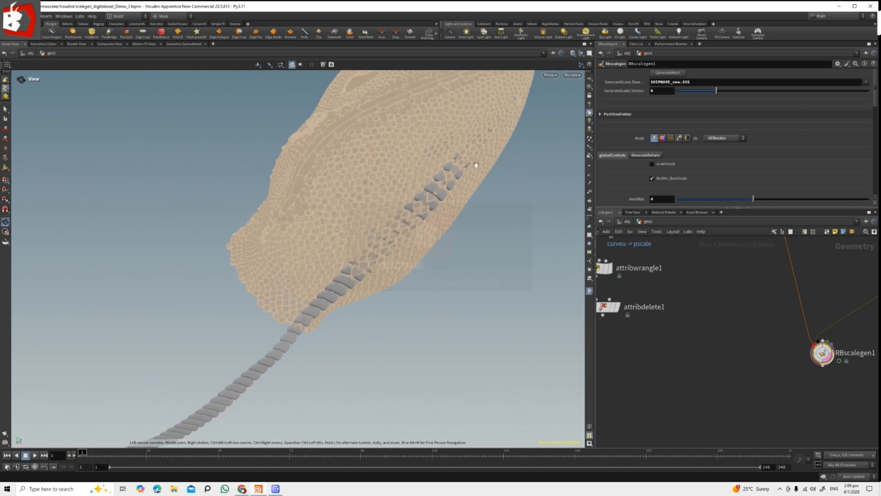
Open the attribdelete1 parameters and review the curve node chain leading from edges down to it
{"action": "scroll", "coordinate": [685, 341], "scroll_direction": "down", "scroll_amount": 3}
{"action": "scroll", "coordinate": [653, 347], "scroll_direction": "down", "scroll_amount": 3}
{"action": "middle_click_drag", "start_coordinate": [653, 347], "coordinate": [690, 377]}
{"action": "middle_click_drag", "start_coordinate": [744, 296], "coordinate": [746, 327]}
{"action": "scroll", "coordinate": [746, 326], "scroll_direction": "up", "scroll_amount": 3}
{"action": "left_click_drag", "start_coordinate": [668, 263], "coordinate": [737, 424]}
{"action": "left_click_drag", "start_coordinate": [683, 292], "coordinate": [701, 294]}
{"action": "left_click", "coordinate": [761, 326]}
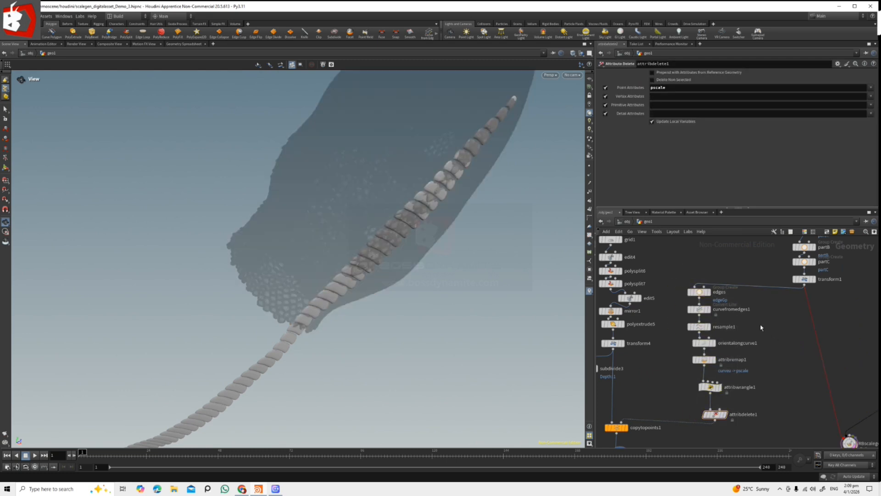
Display the transform1 body mesh that feeds the edges node
{"action": "scroll", "coordinate": [761, 327], "scroll_direction": "up", "scroll_amount": 2}
{"action": "middle_click_drag", "start_coordinate": [676, 385], "coordinate": [678, 362]}
{"action": "middle_click_drag", "start_coordinate": [663, 314], "coordinate": [662, 338]}
{"action": "left_click_drag", "start_coordinate": [659, 273], "coordinate": [728, 444]}
{"action": "left_click_drag", "start_coordinate": [702, 430], "coordinate": [727, 419]}
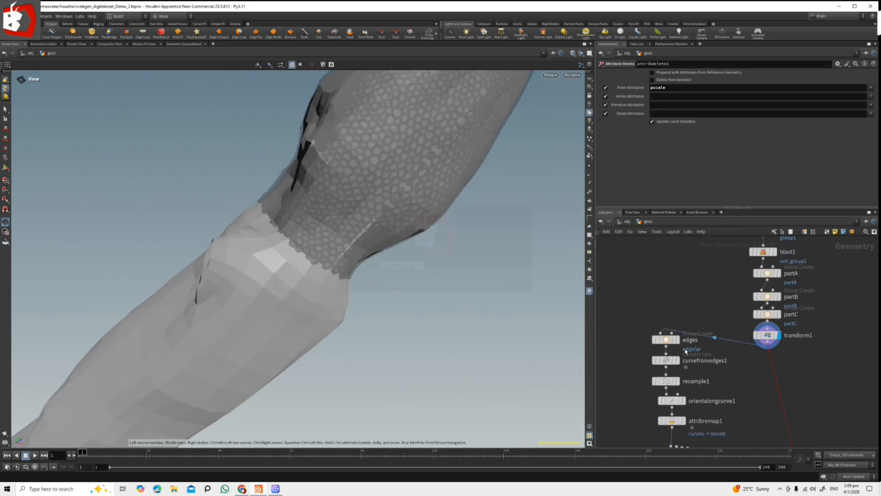
Display the edges group node and open its edgeGp group settings to inspect the selected edge line
{"action": "left_click", "coordinate": [698, 285]}
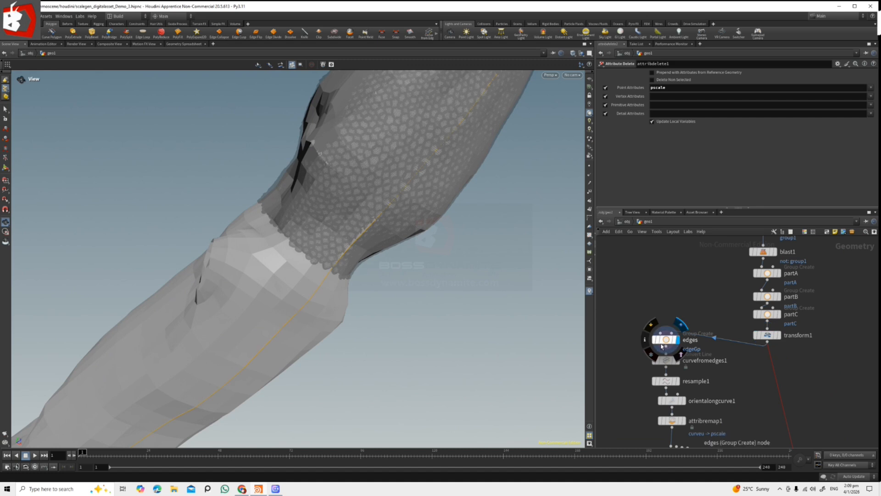
{"action": "left_click", "coordinate": [663, 344]}
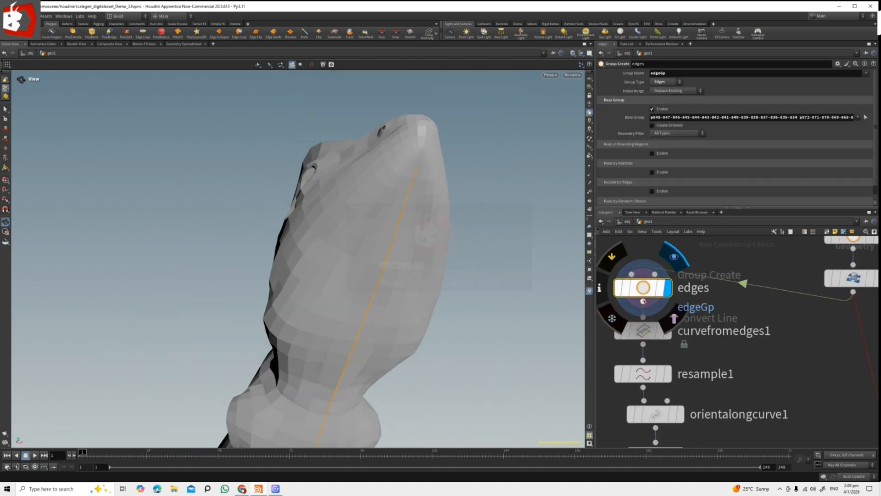
Display curvefromedges1 with its points shown and review its Convert Line settings for the edgeGp group
{"action": "middle_click_drag", "start_coordinate": [709, 358], "coordinate": [718, 318]}
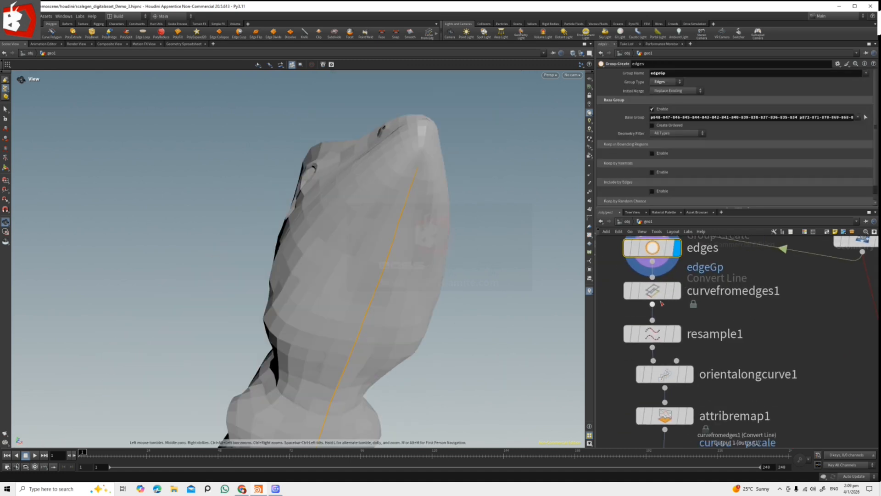
{"action": "left_click", "coordinate": [676, 292]}
{"action": "left_click_drag", "start_coordinate": [406, 274], "coordinate": [496, 240]}
{"action": "left_click_drag", "start_coordinate": [445, 259], "coordinate": [498, 219]}
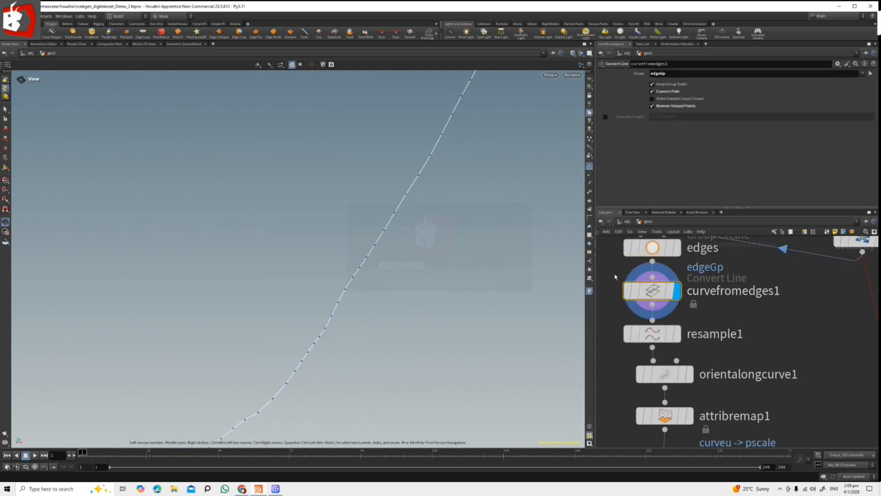
Display resample1 and inspect its segment settings and the evenly spaced points on the curve
{"action": "middle_click_drag", "start_coordinate": [672, 340], "coordinate": [696, 300]}
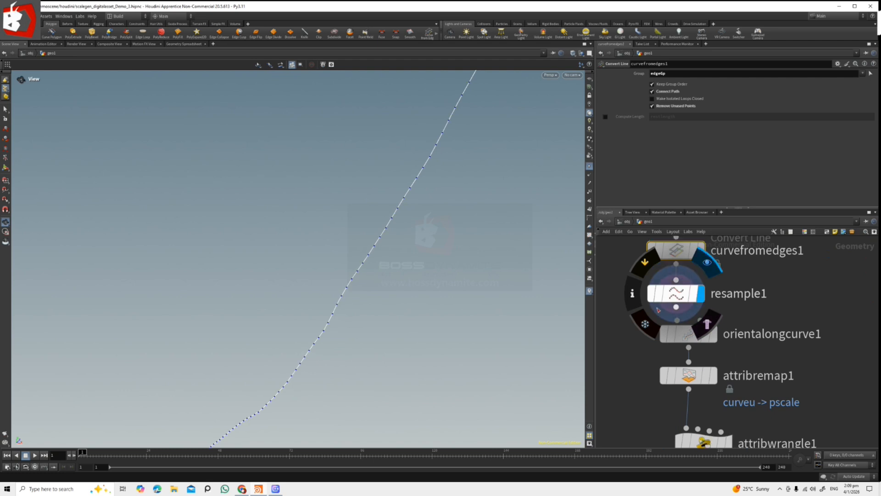
{"action": "left_click", "coordinate": [696, 296]}
{"action": "left_click_drag", "start_coordinate": [401, 335], "coordinate": [422, 252]}
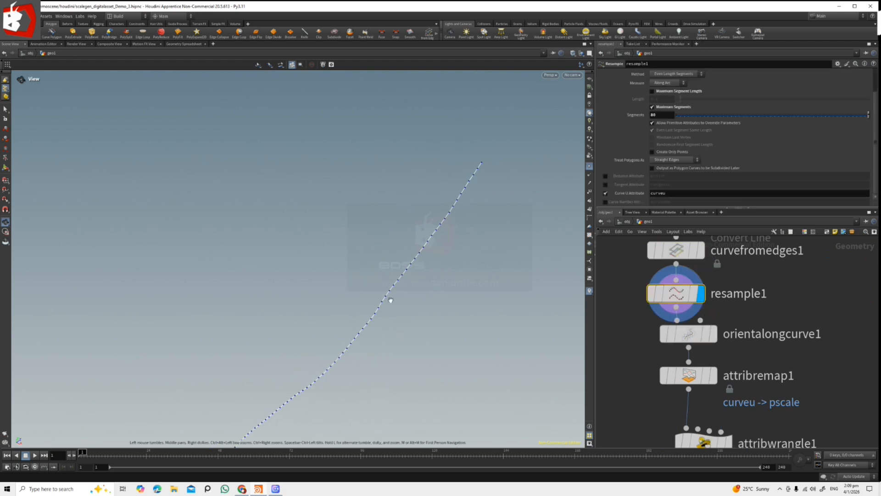
Display orientalongcurve1 and review its output attributes, highlighting the Y Axis attribute name
{"action": "left_click", "coordinate": [712, 339]}
{"action": "left_click", "coordinate": [688, 334]}
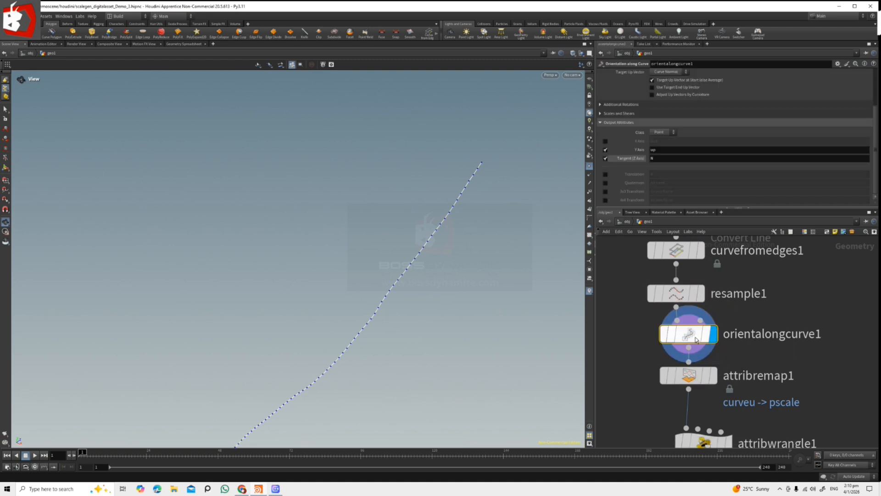
{"action": "double_click", "coordinate": [667, 149]}
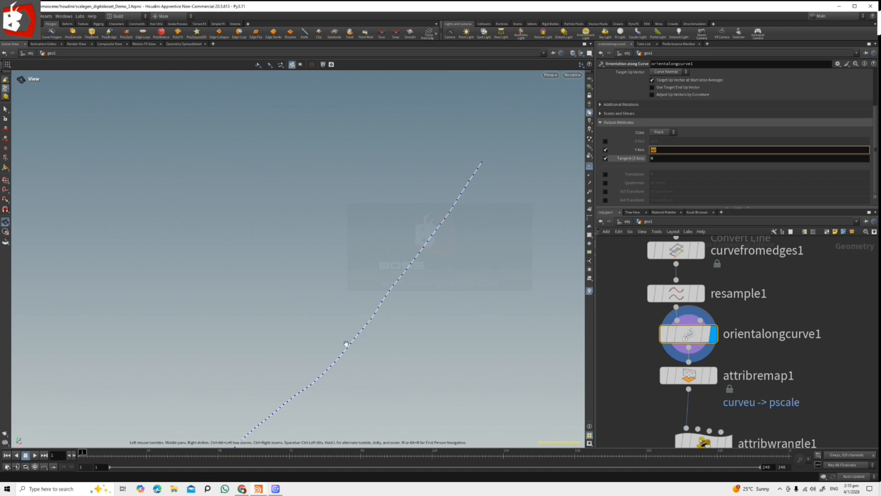
Reopen the resample1 parameters to check its Curve U Attribute output
{"action": "middle_click_drag", "start_coordinate": [759, 383], "coordinate": [752, 321]}
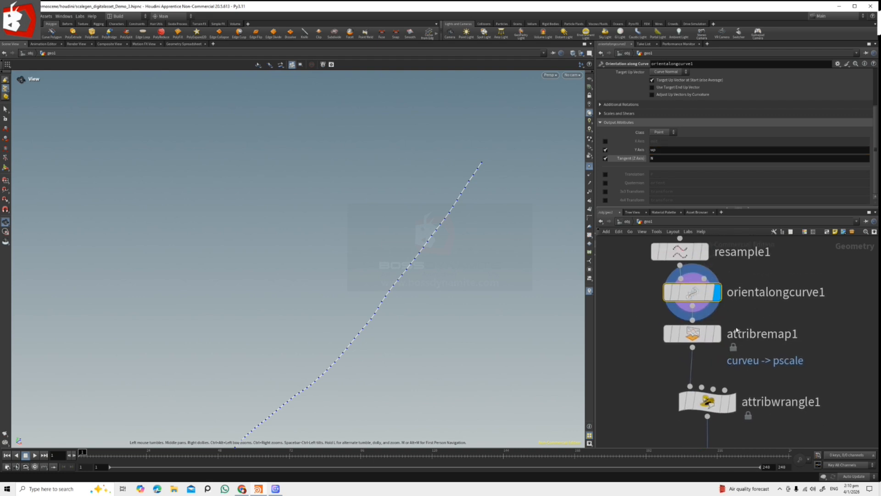
{"action": "left_click", "coordinate": [679, 251]}
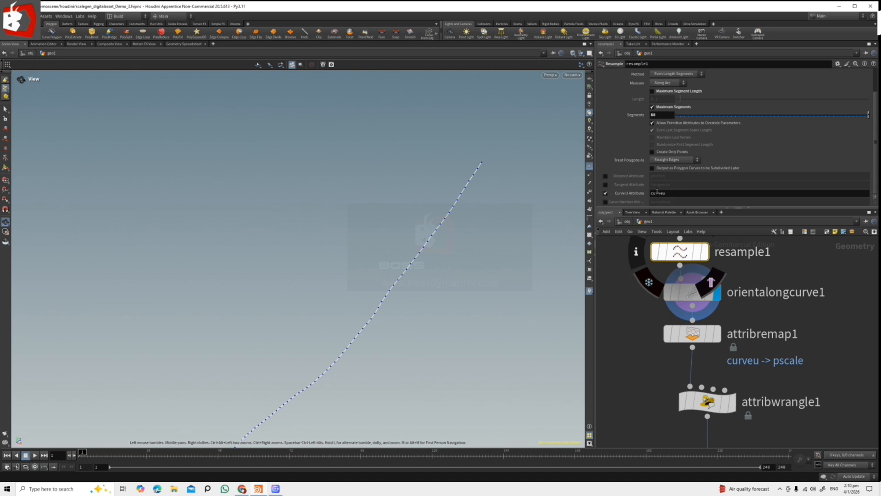
{"action": "middle_click_drag", "start_coordinate": [684, 269], "coordinate": [674, 298]}
Display attribremap1 and examine the ramp that remaps curveu to pscale along the curve
{"action": "middle_click_drag", "start_coordinate": [766, 399], "coordinate": [774, 356]}
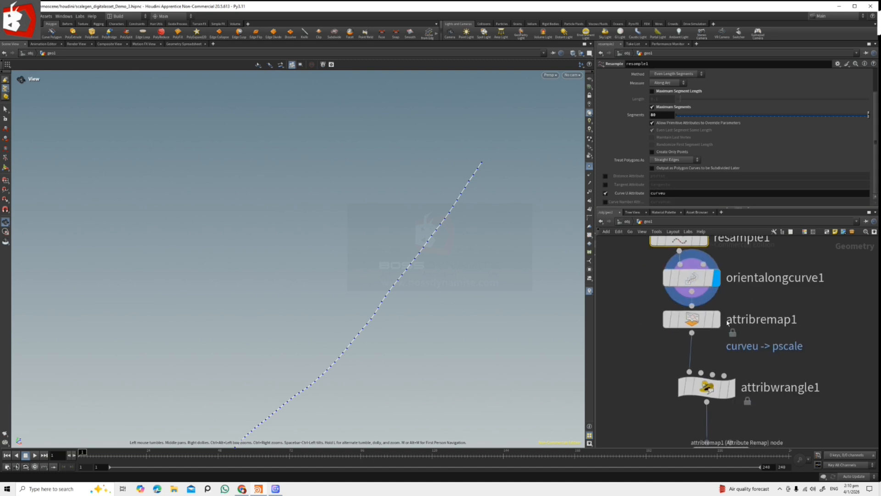
{"action": "left_click", "coordinate": [714, 318]}
{"action": "mouse_move", "coordinate": [479, 236]}
{"action": "left_mouse_down"}
{"action": "mouse_move", "coordinate": [458, 275]}
{"action": "mouse_move", "coordinate": [436, 359]}
{"action": "mouse_move", "coordinate": [514, 266]}
{"action": "left_mouse_up"}
{"action": "left_click_drag", "start_coordinate": [459, 316], "coordinate": [440, 330]}
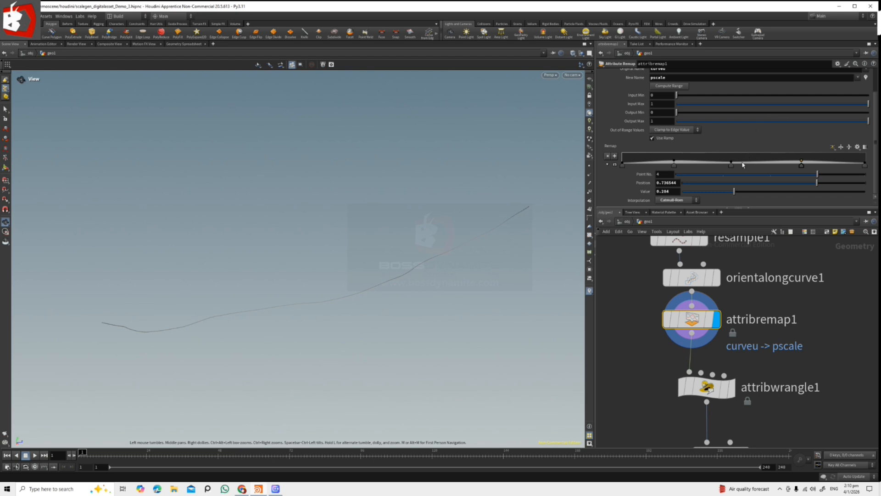
{"action": "left_click_drag", "start_coordinate": [377, 323], "coordinate": [375, 324]}
Display attribwrangle1 and review the VEX expression that builds the vector scale attribute from pscale
{"action": "middle_click_drag", "start_coordinate": [712, 385], "coordinate": [719, 312]}
{"action": "left_click", "coordinate": [713, 317]}
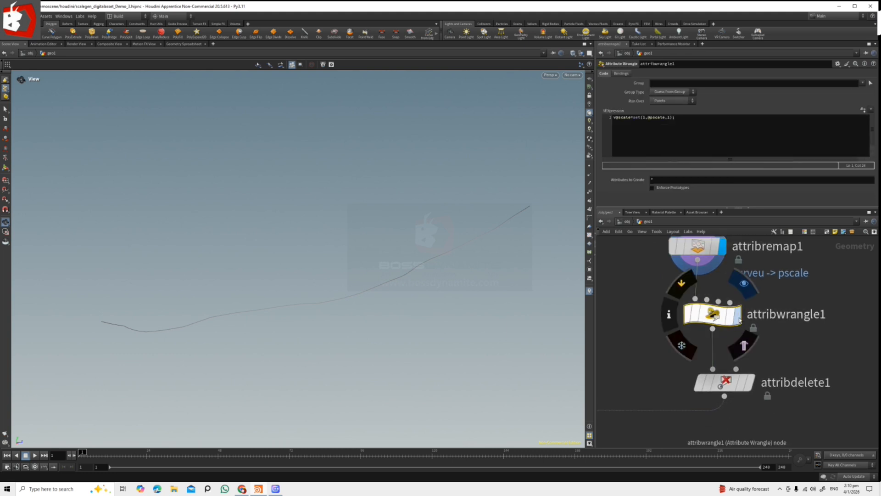
{"action": "left_click", "coordinate": [737, 314]}
{"action": "left_click", "coordinate": [613, 117]}
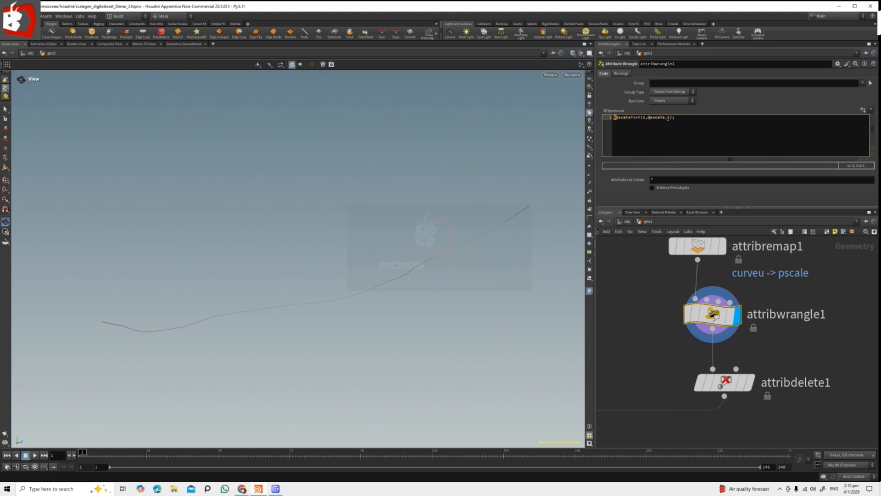
{"action": "left_click_drag", "start_coordinate": [685, 118], "coordinate": [616, 117]}
{"action": "double_click", "coordinate": [620, 118]}
{"action": "double_click", "coordinate": [657, 117]}
Display attribdelete1 and check that its point attribute deletion targets pscale
{"action": "middle_click_drag", "start_coordinate": [668, 350], "coordinate": [703, 300]}
{"action": "left_click", "coordinate": [744, 329]}
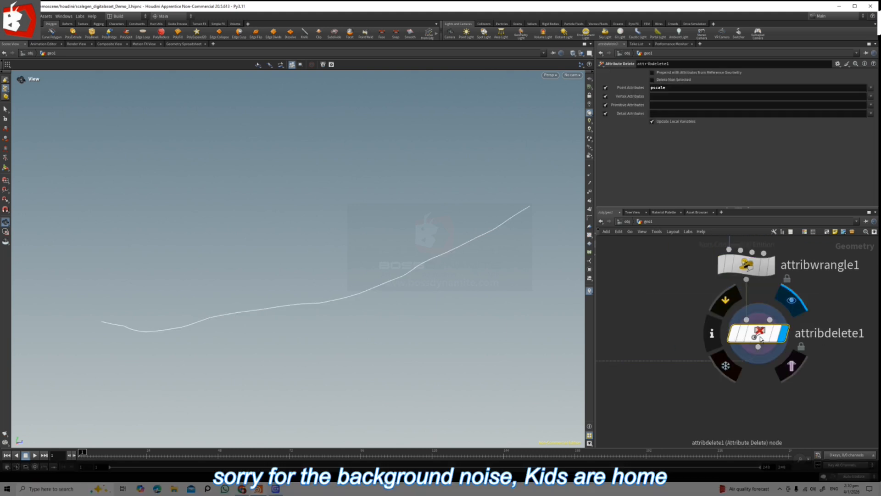
{"action": "scroll", "coordinate": [646, 360], "scroll_direction": "down", "scroll_amount": 3}
Display the copytopoints1 node and inspect the scales copied along the curve
{"action": "middle_click_drag", "start_coordinate": [640, 335], "coordinate": [779, 320]}
{"action": "scroll", "coordinate": [728, 347], "scroll_direction": "up", "scroll_amount": 3}
{"action": "middle_click_drag", "start_coordinate": [728, 371], "coordinate": [689, 369]}
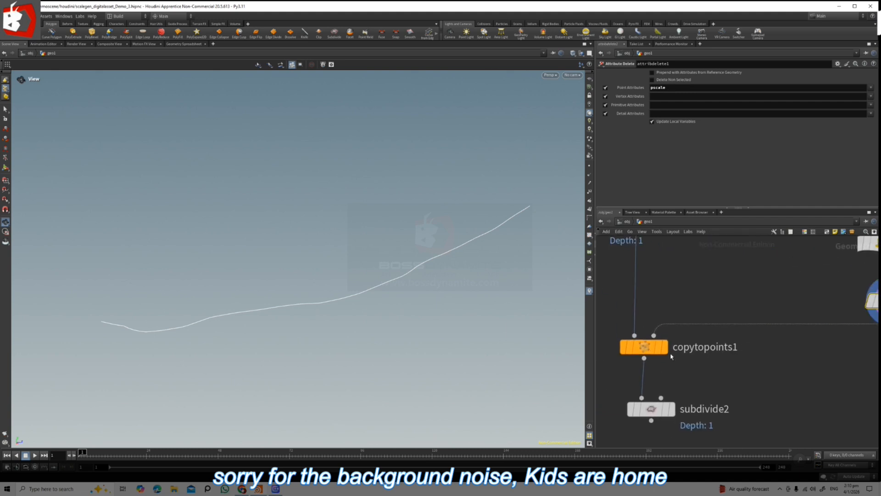
{"action": "left_click", "coordinate": [665, 346]}
{"action": "left_click", "coordinate": [644, 347]}
{"action": "left_click_drag", "start_coordinate": [399, 248], "coordinate": [500, 234]}
Display the transform4 node and frame its single belly scale in the viewport
{"action": "scroll", "coordinate": [710, 276], "scroll_direction": "down", "scroll_amount": 4}
{"action": "middle_click_drag", "start_coordinate": [712, 262], "coordinate": [720, 323]}
{"action": "left_click_drag", "start_coordinate": [644, 257], "coordinate": [717, 378]}
{"action": "scroll", "coordinate": [702, 378], "scroll_direction": "up", "scroll_amount": 4}
{"action": "left_click", "coordinate": [684, 353]}
{"action": "left_click", "coordinate": [665, 354]}
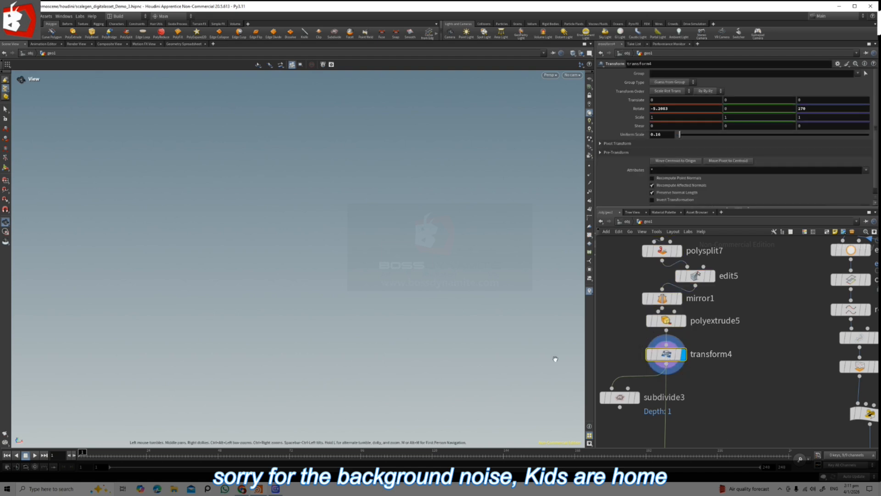
{"action": "key", "text": "f"}
{"action": "left_click_drag", "start_coordinate": [369, 299], "coordinate": [360, 228]}
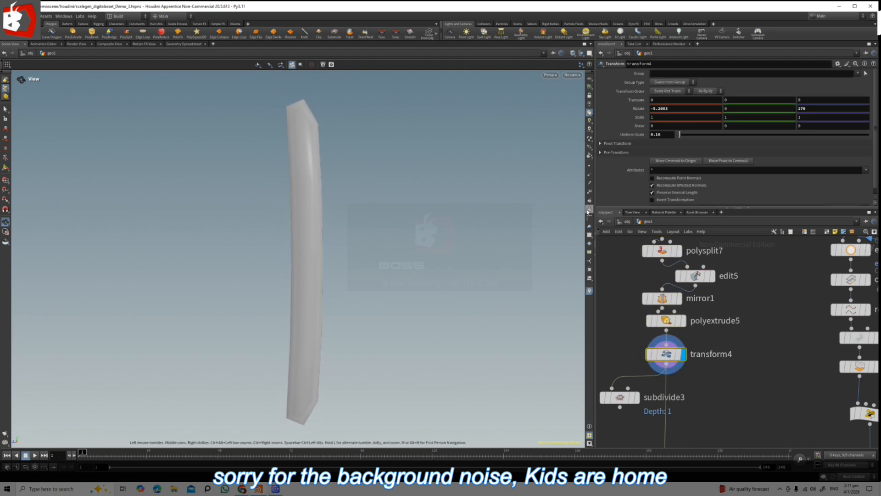
Switch the viewport to shaded display with wireframe and inspect the single scale's polygon layout
{"action": "left_click", "coordinate": [574, 69]}
{"action": "left_click", "coordinate": [596, 133]}
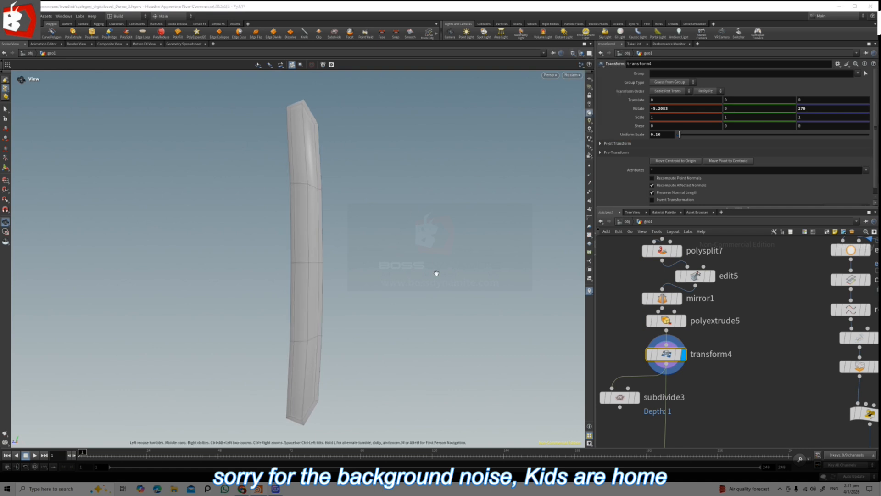
{"action": "left_click_drag", "start_coordinate": [421, 279], "coordinate": [374, 261]}
Display copytopoints1 in shaded wireframe and examine the copied belly scales up close
{"action": "middle_click_drag", "start_coordinate": [724, 416], "coordinate": [706, 303]}
{"action": "scroll", "coordinate": [706, 303], "scroll_direction": "down", "scroll_amount": 2}
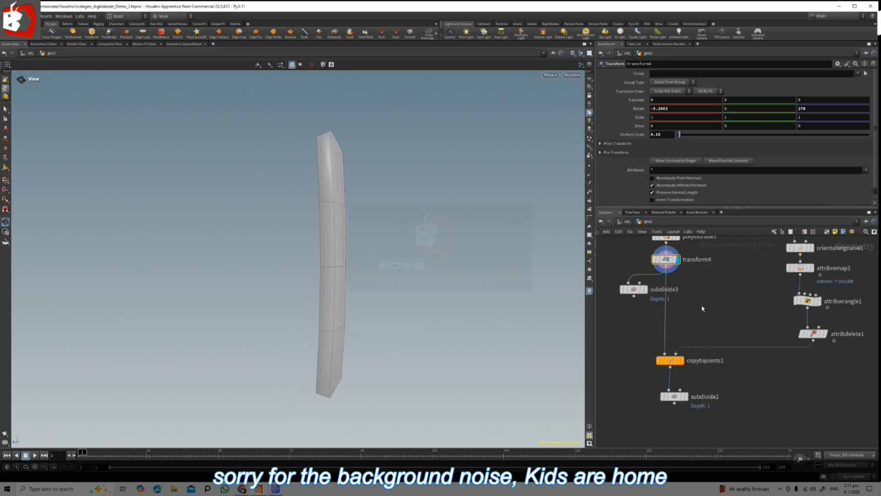
{"action": "scroll", "coordinate": [679, 359], "scroll_direction": "up", "scroll_amount": 4}
{"action": "left_click", "coordinate": [691, 328]}
{"action": "left_click_drag", "start_coordinate": [422, 266], "coordinate": [361, 256]}
{"action": "middle_click_drag", "start_coordinate": [773, 408], "coordinate": [768, 350]}
{"action": "left_click_drag", "start_coordinate": [514, 204], "coordinate": [417, 189]}
{"action": "scroll", "coordinate": [437, 213], "scroll_direction": "up", "scroll_amount": 4}
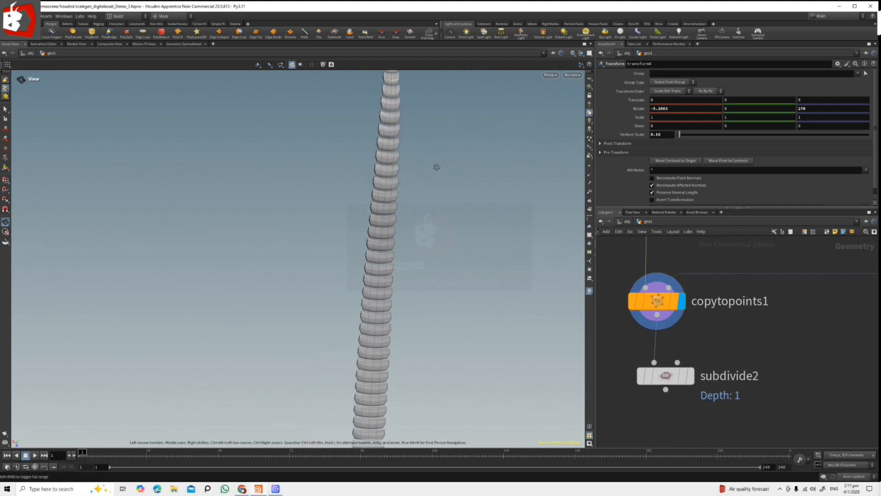
Open the attribremap1 ramp, frame the tapered tip of the scale strip, and select the ramp's first point
{"action": "scroll", "coordinate": [711, 350], "scroll_direction": "down", "scroll_amount": 4}
{"action": "scroll", "coordinate": [750, 324], "scroll_direction": "up", "scroll_amount": 3}
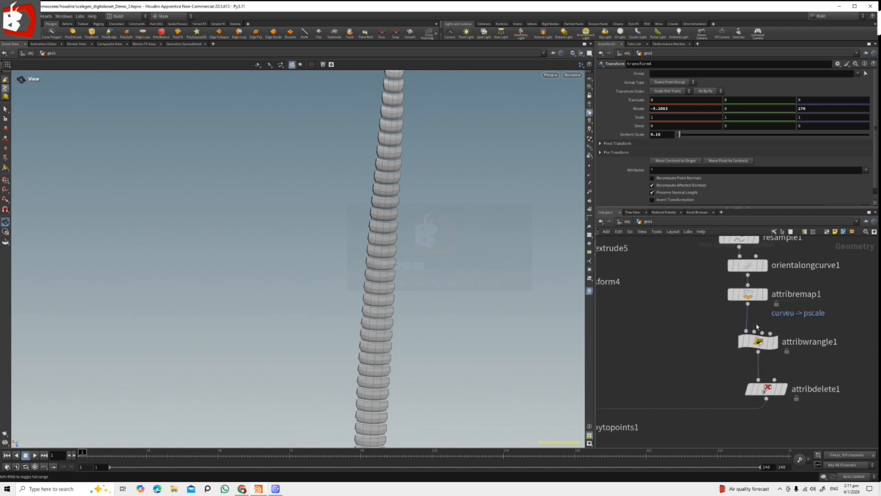
{"action": "left_click", "coordinate": [747, 294]}
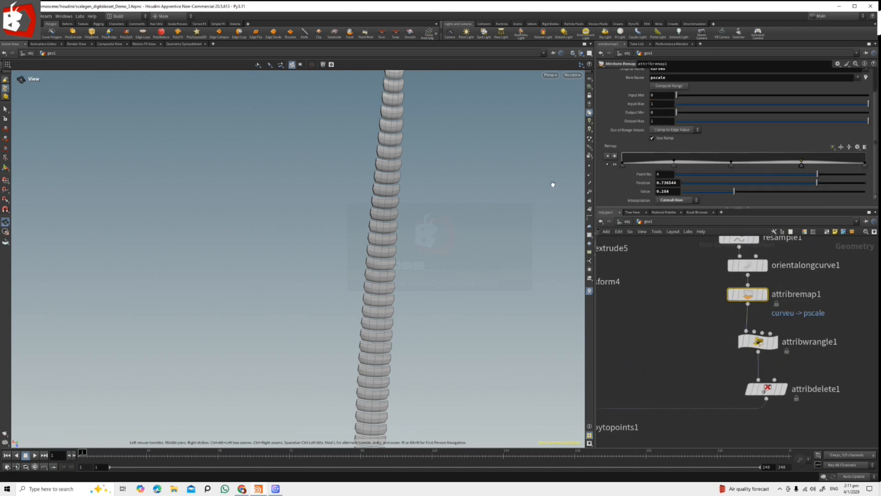
{"action": "middle_click_drag", "start_coordinate": [413, 180], "coordinate": [453, 311]}
{"action": "right_click_drag", "start_coordinate": [452, 311], "coordinate": [448, 153]}
{"action": "middle_click_drag", "start_coordinate": [448, 154], "coordinate": [427, 273]}
{"action": "right_click_drag", "start_coordinate": [426, 273], "coordinate": [482, 159]}
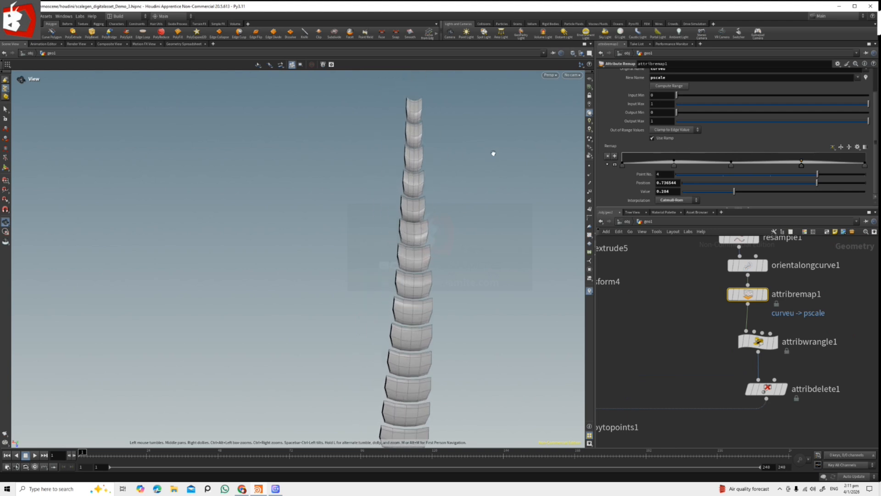
{"action": "left_click", "coordinate": [622, 164]}
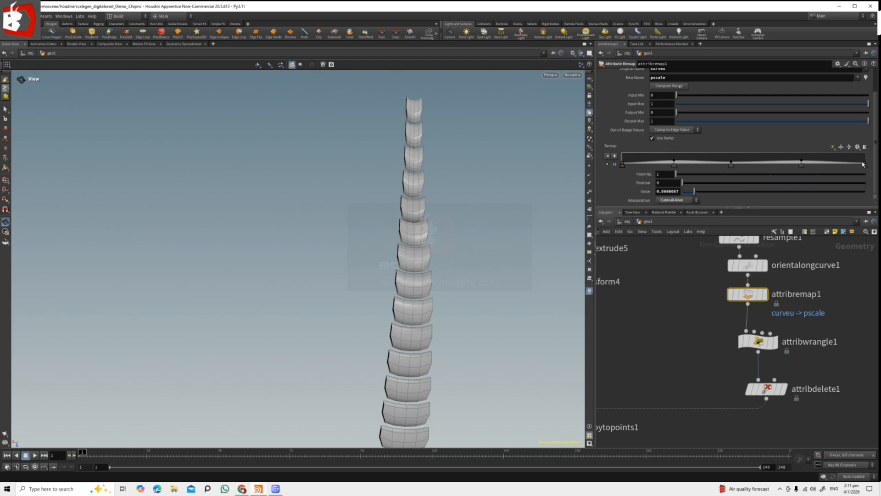
Select the last point of the attribremap1 ramp, and display the subdivide2 node in the viewport
{"action": "left_click_drag", "start_coordinate": [864, 164], "coordinate": [866, 164]}
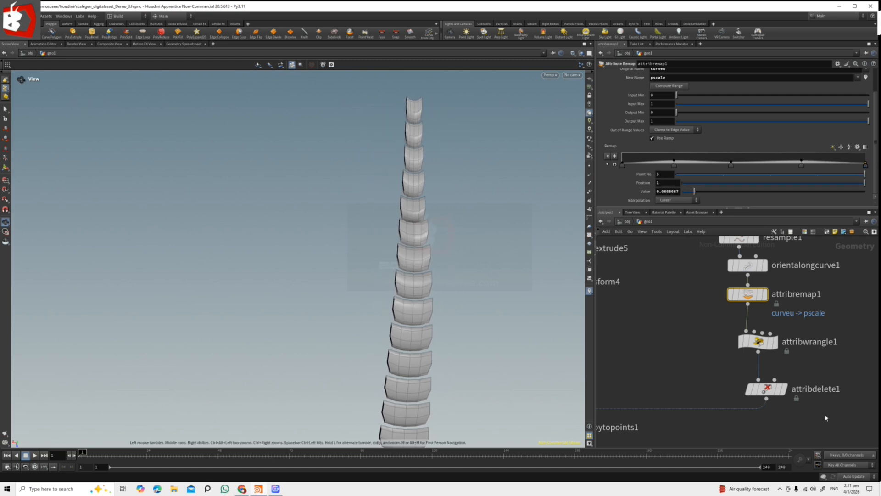
{"action": "scroll", "coordinate": [727, 400], "scroll_direction": "down", "scroll_amount": 5}
{"action": "middle_click_drag", "start_coordinate": [712, 399], "coordinate": [717, 339]}
{"action": "scroll", "coordinate": [674, 383], "scroll_direction": "up", "scroll_amount": 3}
{"action": "left_click", "coordinate": [676, 359]}
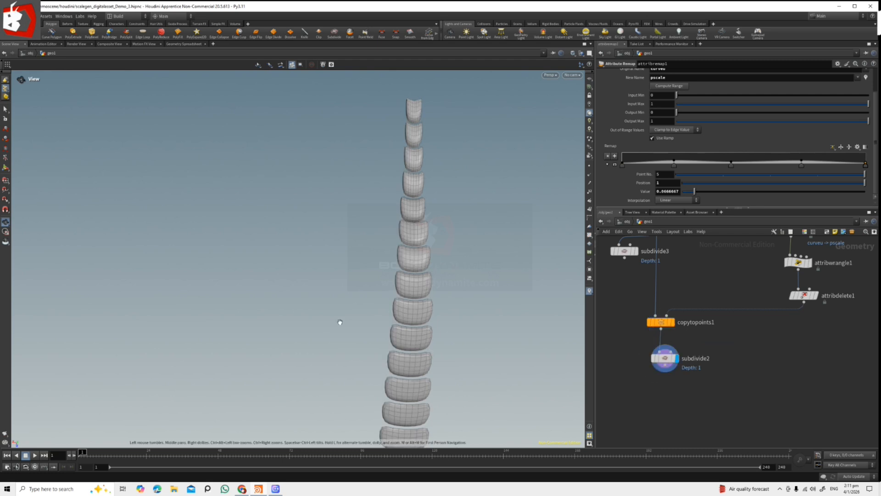
Switch the viewport to Smooth Shaded and inspect the subdivided belly scales up close along the strip
{"action": "scroll", "coordinate": [405, 320], "scroll_direction": "down", "scroll_amount": 5}
{"action": "middle_click_drag", "start_coordinate": [346, 386], "coordinate": [337, 230]}
{"action": "left_click", "coordinate": [572, 54]}
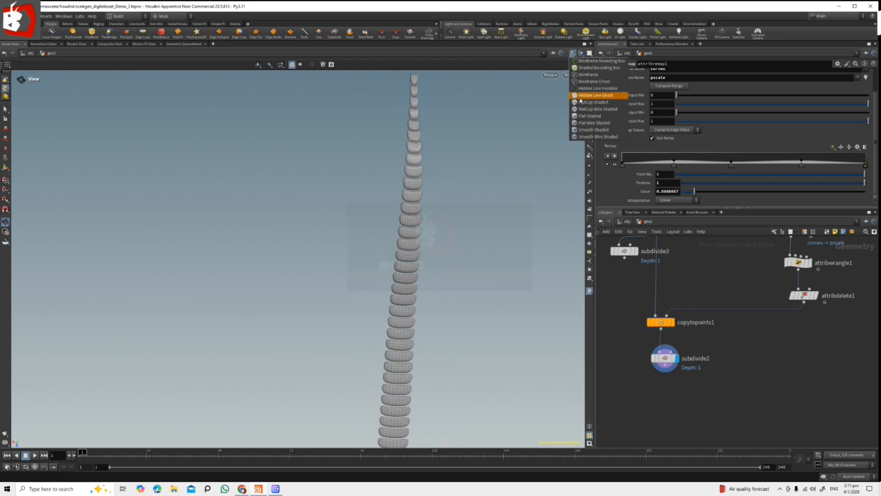
{"action": "left_click", "coordinate": [583, 130]}
{"action": "left_click_drag", "start_coordinate": [417, 259], "coordinate": [397, 262]}
{"action": "left_click_drag", "start_coordinate": [495, 316], "coordinate": [504, 256]}
{"action": "right_click_drag", "start_coordinate": [380, 271], "coordinate": [492, 265]}
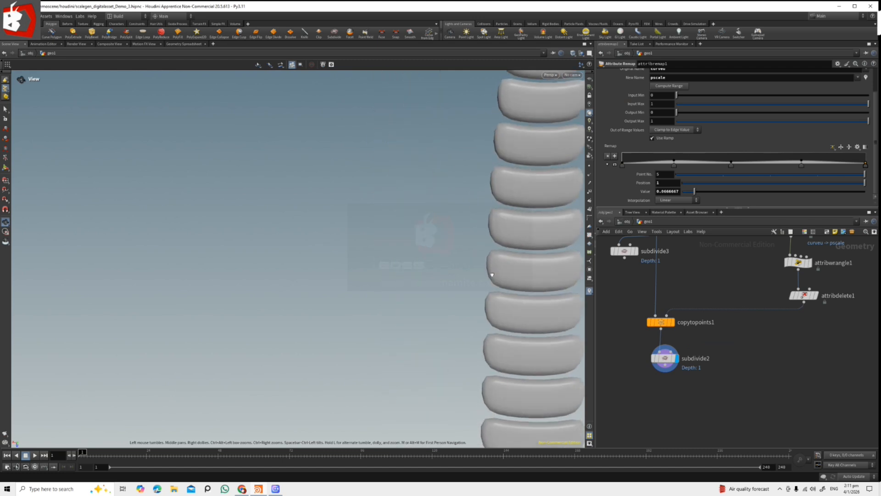
{"action": "middle_click_drag", "start_coordinate": [492, 265], "coordinate": [401, 263]}
{"action": "right_click_drag", "start_coordinate": [401, 263], "coordinate": [505, 259]}
{"action": "mouse_move", "coordinate": [391, 262]}
{"action": "left_mouse_down"}
{"action": "mouse_move", "coordinate": [408, 255]}
{"action": "mouse_move", "coordinate": [366, 251]}
{"action": "mouse_move", "coordinate": [454, 254]}
{"action": "left_mouse_up"}
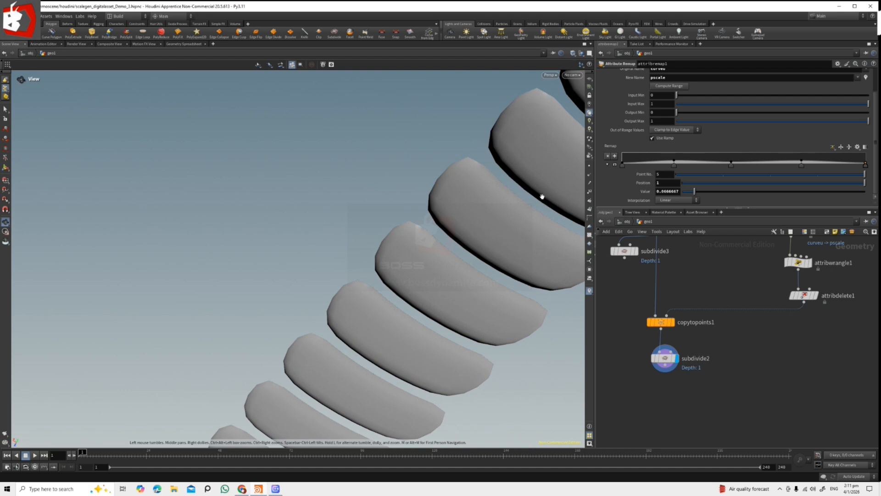
{"action": "middle_click_drag", "start_coordinate": [515, 220], "coordinate": [412, 182]}
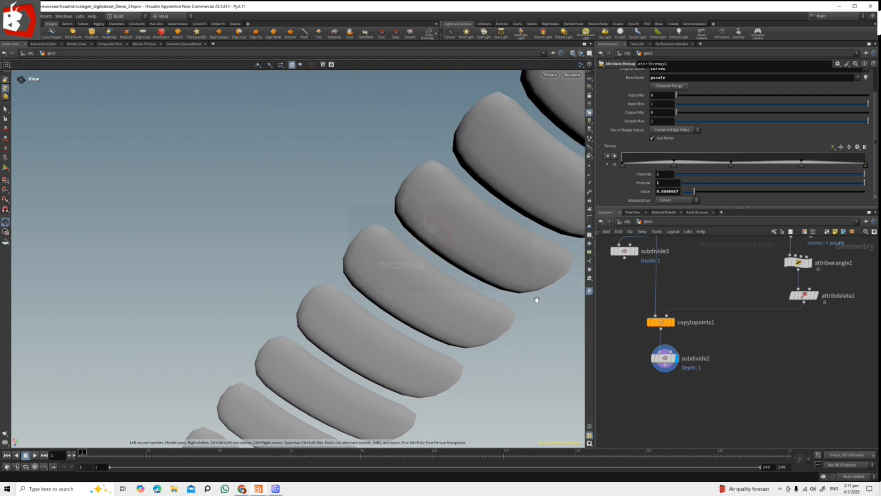
{"action": "left_click_drag", "start_coordinate": [458, 239], "coordinate": [410, 241]}
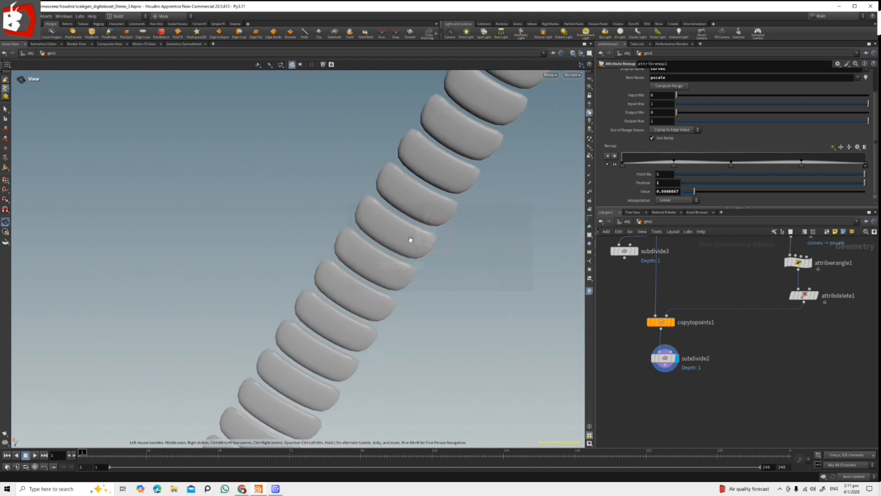
Locate the RBscalegen1 node in the network and identify its InTopoScales input
{"action": "scroll", "coordinate": [734, 377], "scroll_direction": "down", "scroll_amount": 3}
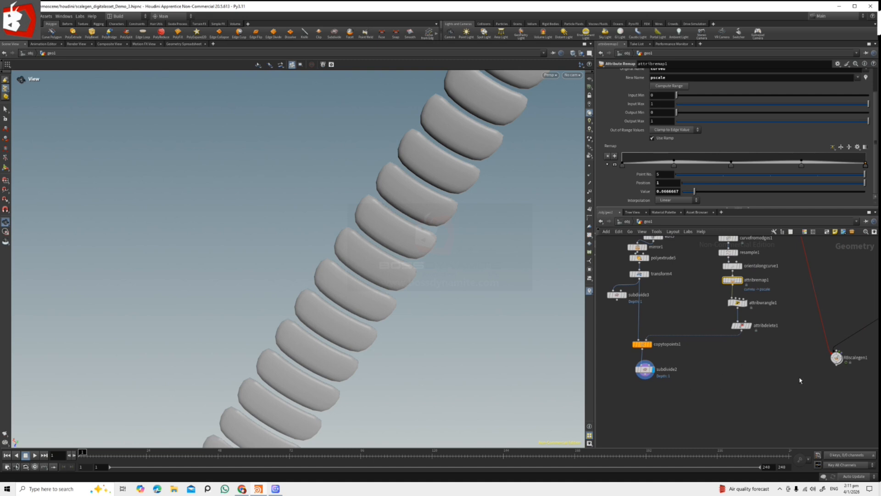
{"action": "middle_click_drag", "start_coordinate": [847, 370], "coordinate": [775, 383]}
{"action": "scroll", "coordinate": [775, 383], "scroll_direction": "up", "scroll_amount": 3}
{"action": "left_click_drag", "start_coordinate": [757, 364], "coordinate": [724, 403]}
{"action": "scroll", "coordinate": [690, 393], "scroll_direction": "down", "scroll_amount": 4}
{"action": "middle_click_drag", "start_coordinate": [630, 390], "coordinate": [747, 369]}
{"action": "scroll", "coordinate": [826, 381], "scroll_direction": "up", "scroll_amount": 5}
{"action": "middle_click_drag", "start_coordinate": [849, 362], "coordinate": [823, 340]}
{"action": "middle_click_drag", "start_coordinate": [780, 317], "coordinate": [763, 337]}
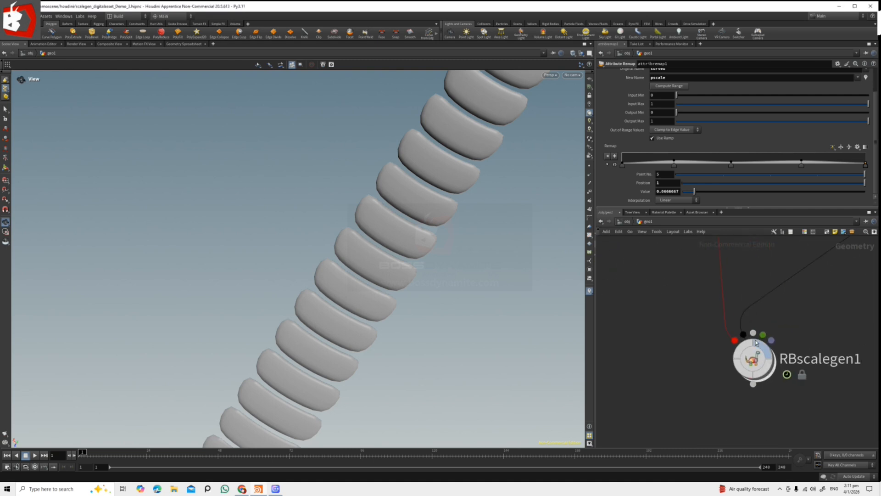
{"action": "mouse_move", "coordinate": [763, 336]}
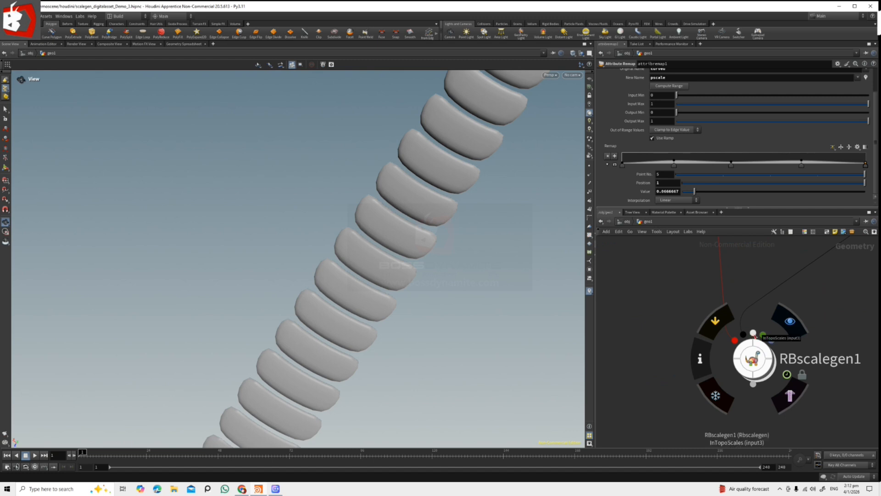
{"action": "scroll", "coordinate": [753, 332], "scroll_direction": "down", "scroll_amount": 5}
{"action": "middle_click_drag", "start_coordinate": [678, 374], "coordinate": [744, 374]}
{"action": "scroll", "coordinate": [683, 334], "scroll_direction": "up", "scroll_amount": 5}
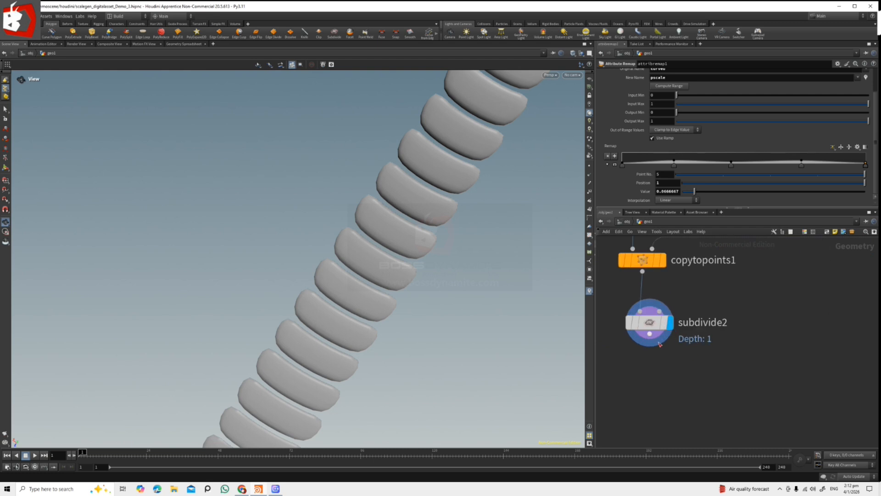
{"action": "left_click", "coordinate": [655, 340]}
{"action": "scroll", "coordinate": [655, 340], "scroll_direction": "down", "scroll_amount": 5}
{"action": "scroll", "coordinate": [780, 370], "scroll_direction": "up", "scroll_amount": 5}
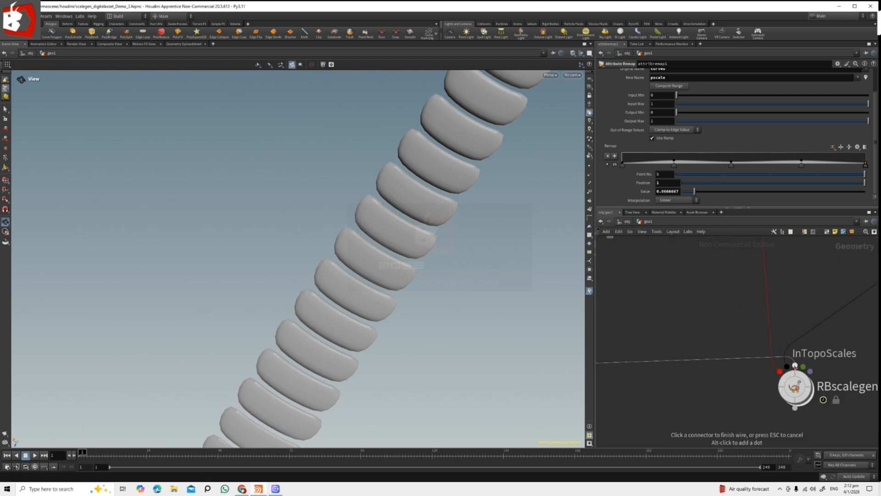
Display the RBscalegen1 node, set its mode to TilesPaint, and orbit to the underside of the lizard head
{"action": "left_click", "coordinate": [795, 388]}
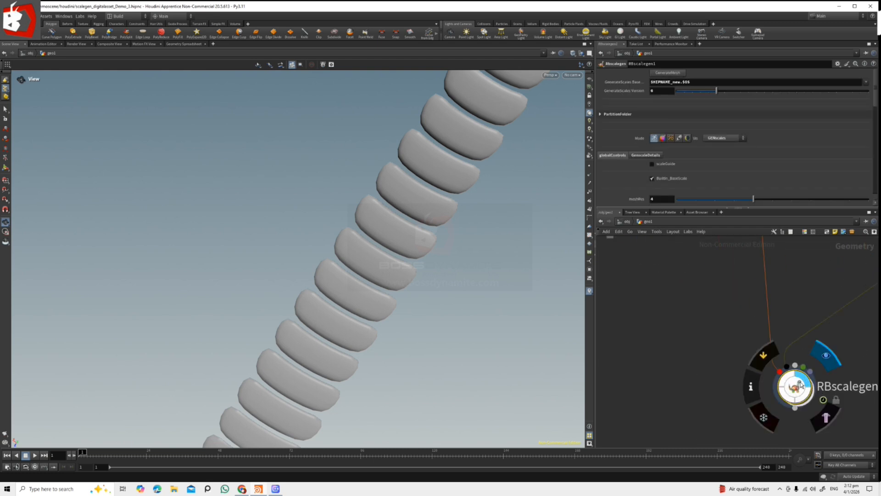
{"action": "left_click_drag", "start_coordinate": [371, 275], "coordinate": [415, 257]}
{"action": "left_click", "coordinate": [723, 138]}
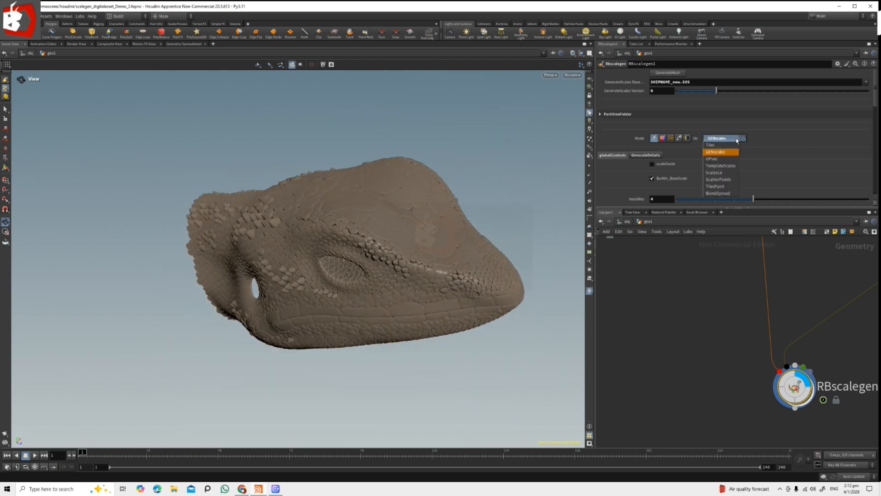
{"action": "left_click", "coordinate": [720, 186]}
{"action": "left_click_drag", "start_coordinate": [482, 280], "coordinate": [624, 372]}
Wire the subdivide2 output into RBscalegen1's InTopoScales input and inspect the belly tiles under the head
{"action": "scroll", "coordinate": [627, 370], "scroll_direction": "down", "scroll_amount": 5}
{"action": "middle_click_drag", "start_coordinate": [806, 298], "coordinate": [726, 367]}
{"action": "scroll", "coordinate": [725, 368], "scroll_direction": "up", "scroll_amount": 5}
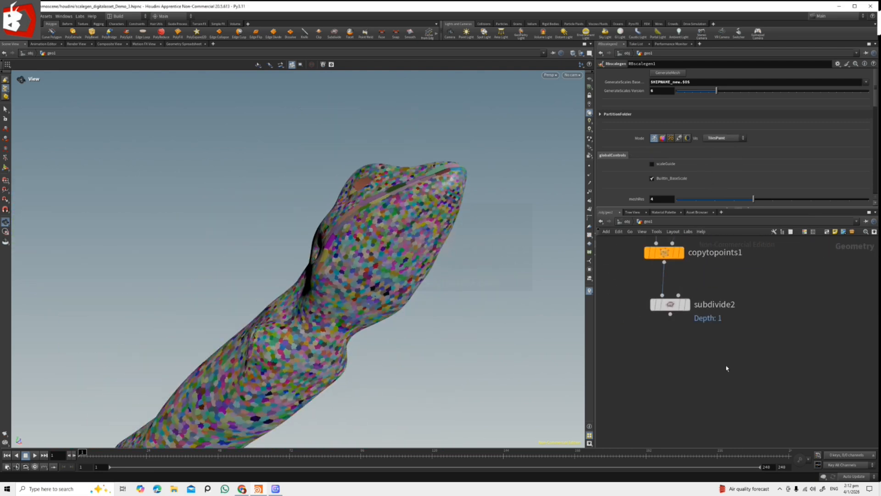
{"action": "left_click", "coordinate": [670, 323]}
{"action": "scroll", "coordinate": [828, 334], "scroll_direction": "down", "scroll_amount": 4}
{"action": "scroll", "coordinate": [742, 342], "scroll_direction": "up", "scroll_amount": 6}
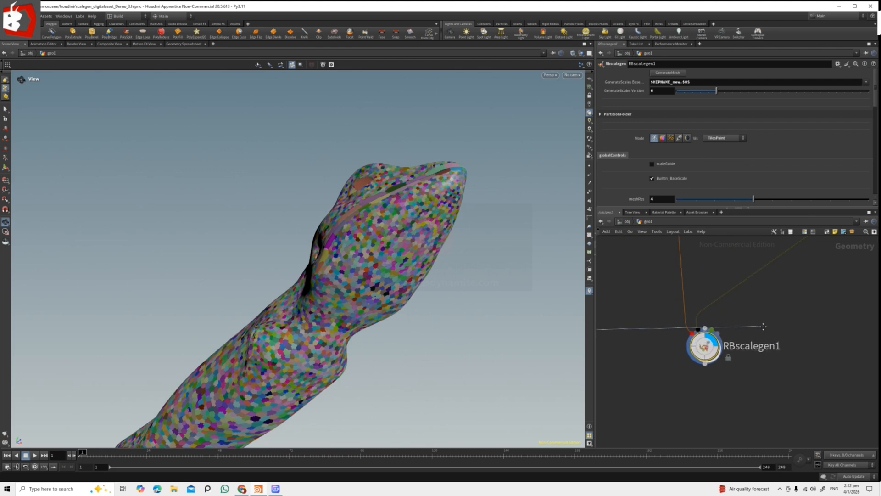
{"action": "left_click_drag", "start_coordinate": [460, 305], "coordinate": [339, 168]}
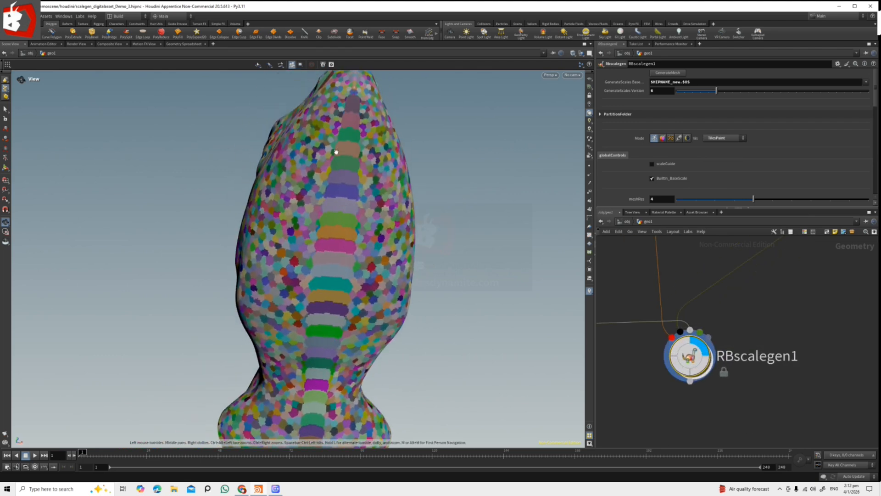
{"action": "left_click_drag", "start_coordinate": [317, 243], "coordinate": [336, 297]}
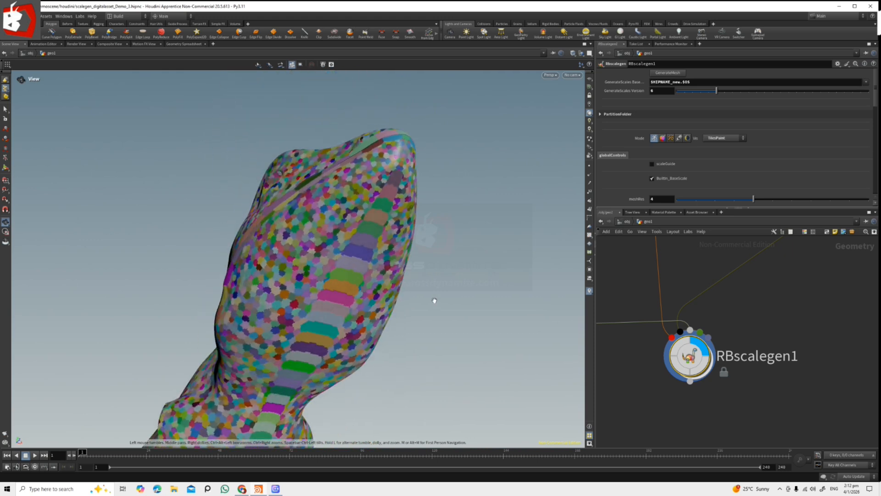
{"action": "left_click_drag", "start_coordinate": [412, 304], "coordinate": [406, 330]}
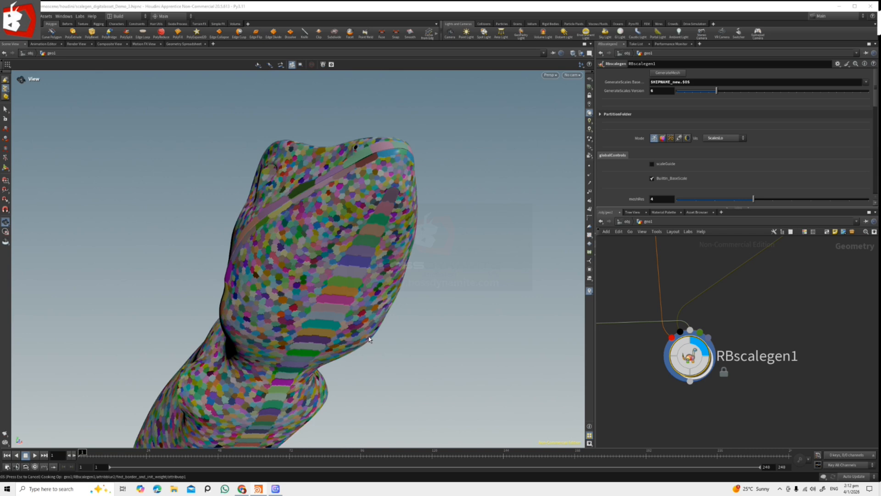
Set the RBscalegen1 mode to GENscales and inspect the generated belly scales and the head from several sides
{"action": "left_click_drag", "start_coordinate": [368, 337], "coordinate": [360, 309]}
{"action": "left_click", "coordinate": [724, 138]}
{"action": "left_click", "coordinate": [719, 159]}
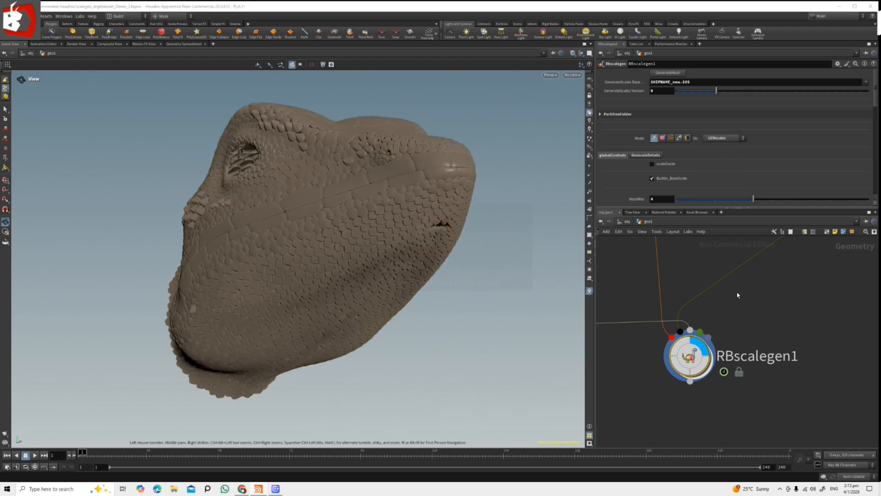
{"action": "left_click_drag", "start_coordinate": [421, 316], "coordinate": [466, 212]}
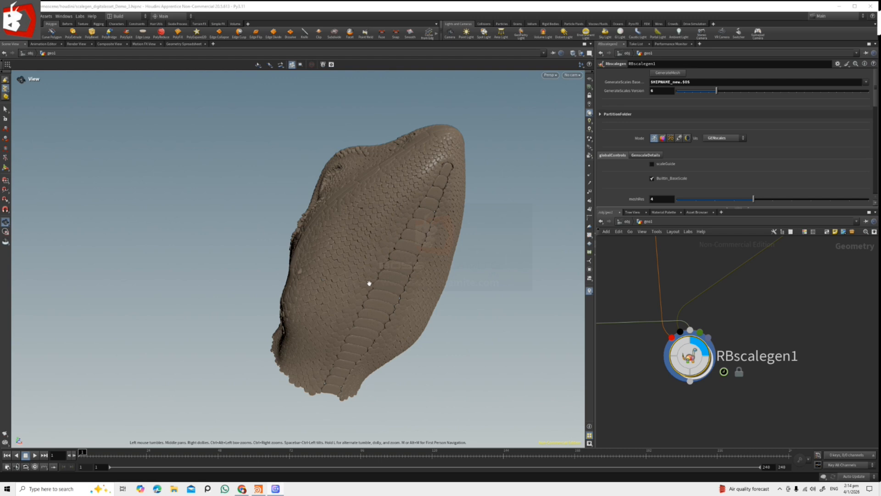
{"action": "left_click_drag", "start_coordinate": [369, 283], "coordinate": [434, 281]}
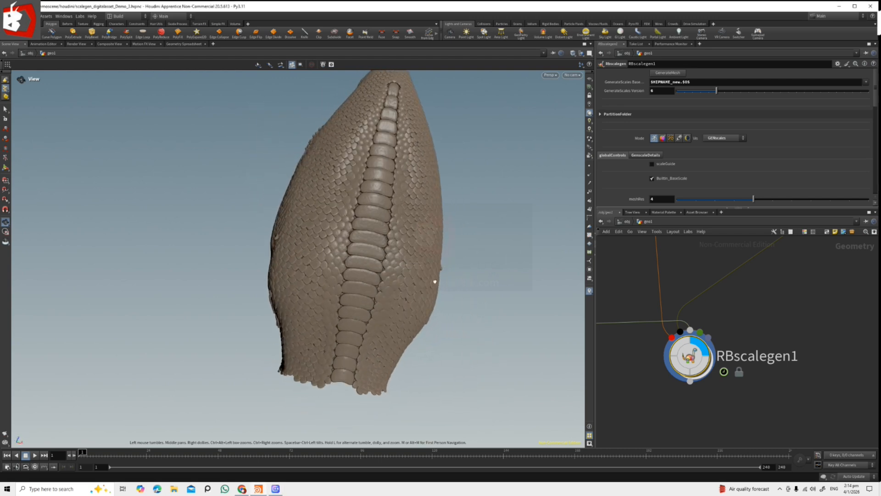
{"action": "left_click_drag", "start_coordinate": [415, 218], "coordinate": [384, 253]}
{"action": "left_click_drag", "start_coordinate": [169, 289], "coordinate": [289, 208]}
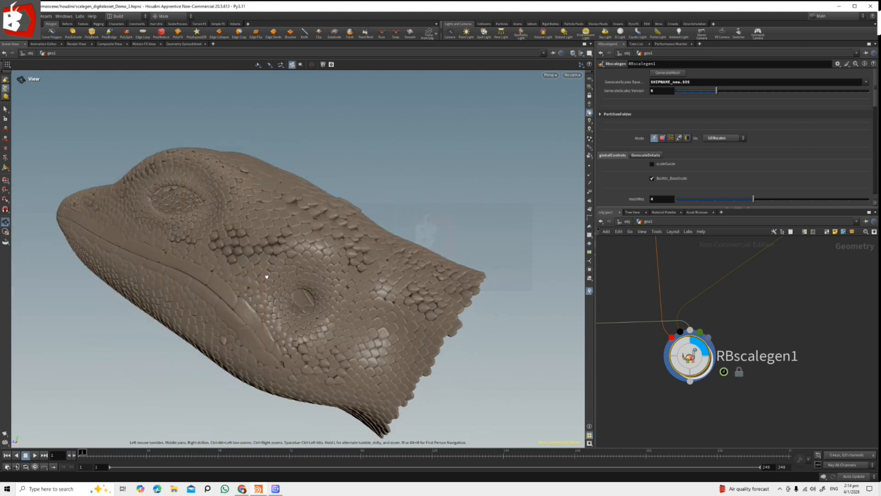
{"action": "left_click_drag", "start_coordinate": [266, 275], "coordinate": [267, 264]}
{"action": "left_click_drag", "start_coordinate": [330, 288], "coordinate": [294, 266]}
Turn off the Occlusion lighting component in the viewport and view the scaled head from both sides
{"action": "right_click", "coordinate": [589, 113]}
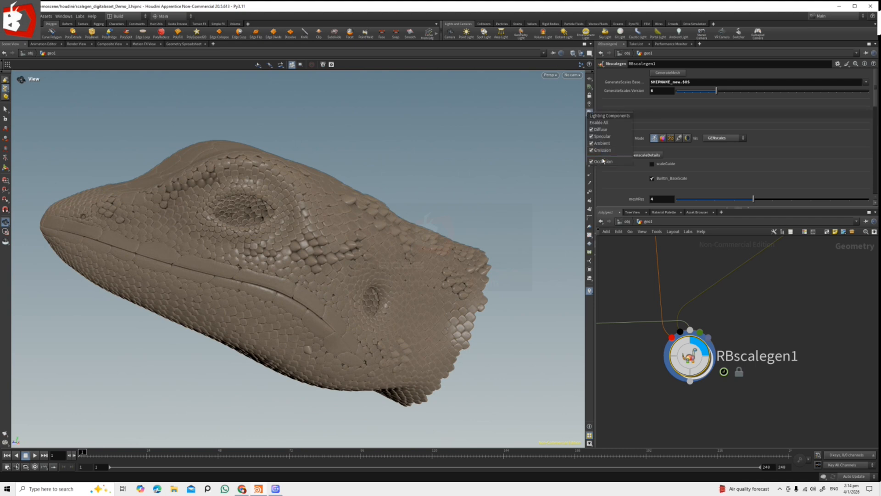
{"action": "left_click", "coordinate": [603, 161]}
{"action": "left_click_drag", "start_coordinate": [319, 258], "coordinate": [342, 293]}
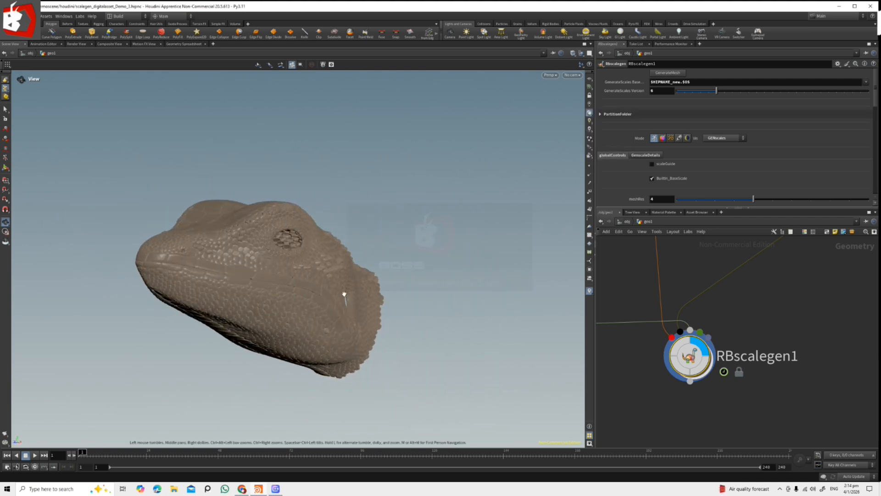
{"action": "left_click_drag", "start_coordinate": [278, 270], "coordinate": [258, 231]}
{"action": "right_click_drag", "start_coordinate": [258, 230], "coordinate": [410, 250]}
{"action": "left_click_drag", "start_coordinate": [410, 250], "coordinate": [212, 320]}
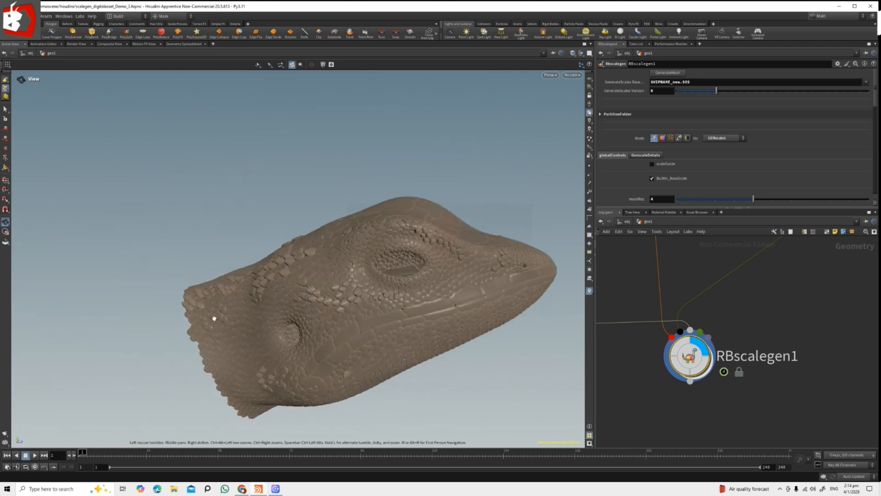